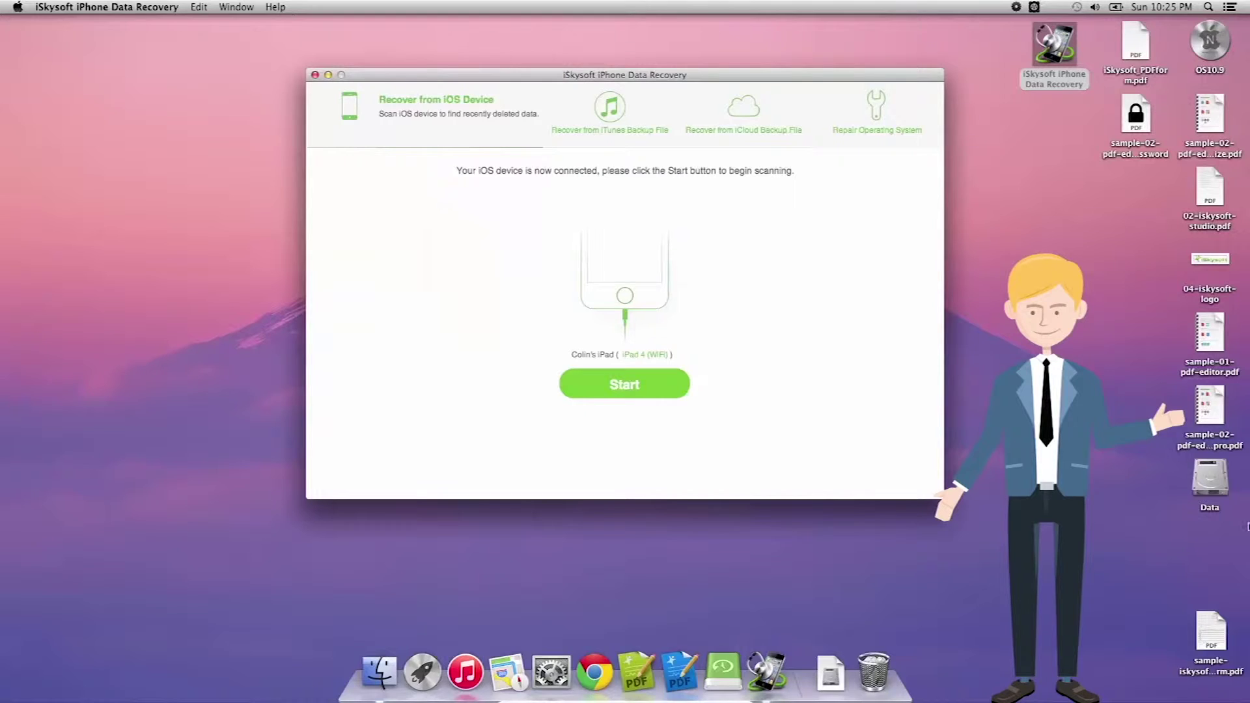
Switch to Recover from iTunes Backup and scan the iPad's most recent backup
click(607, 123)
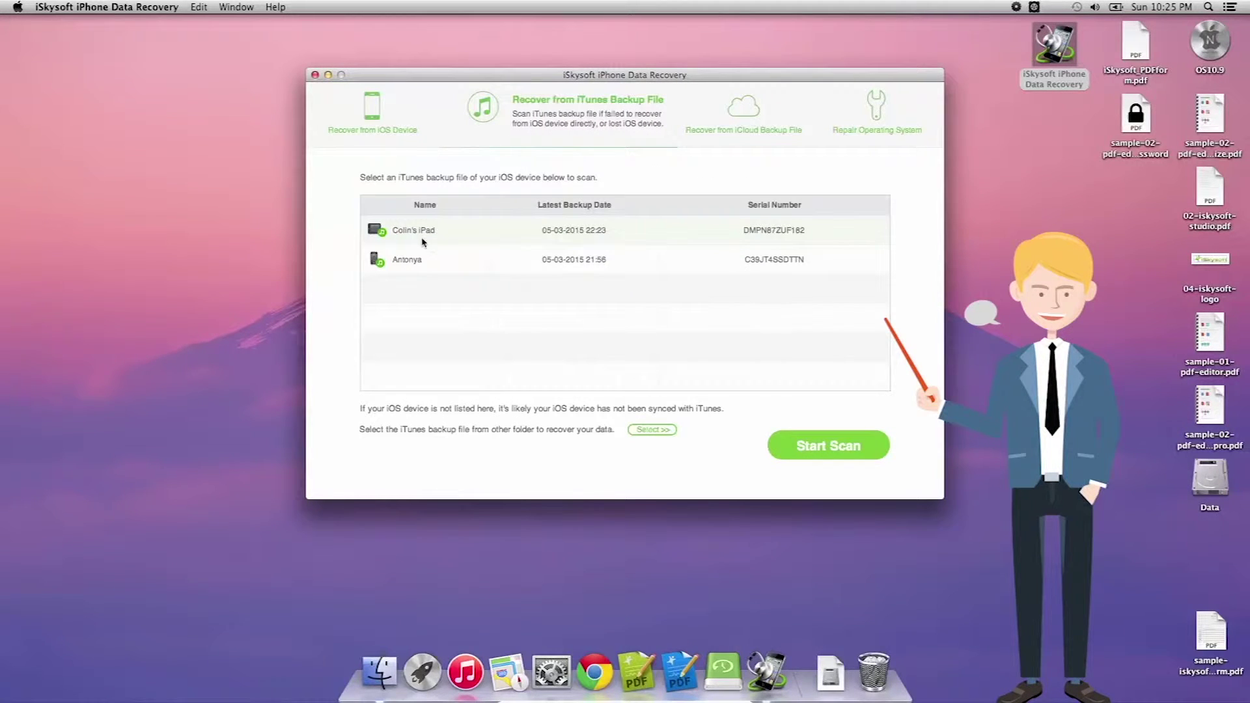
click(811, 448)
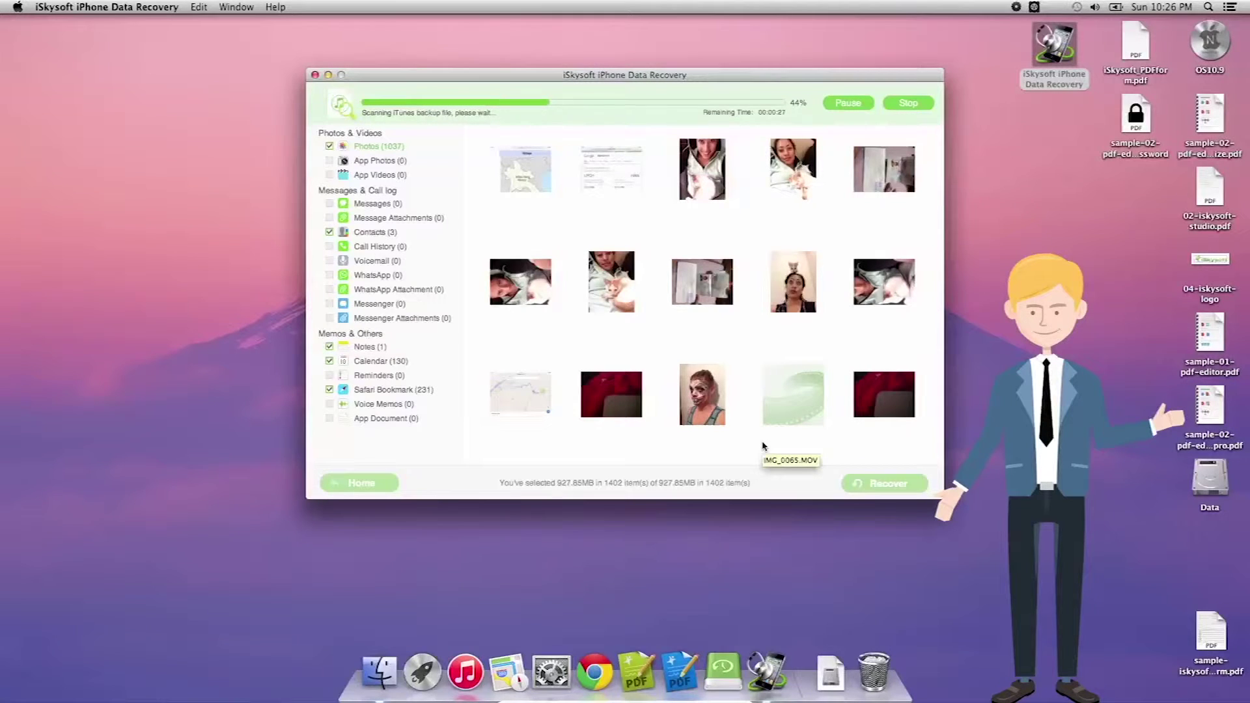
Review the found contacts and keep only Contacts and Calendar checked for recovery
click(377, 235)
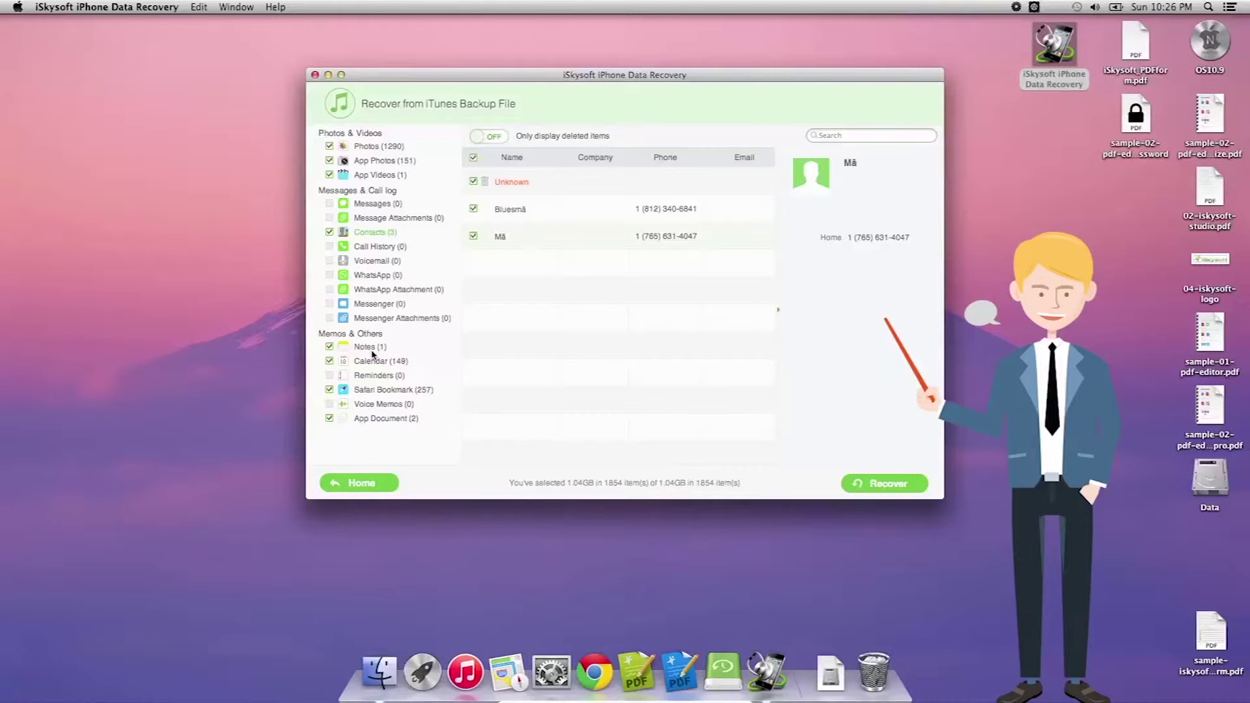
click(330, 175)
click(329, 145)
click(329, 390)
click(329, 418)
click(329, 346)
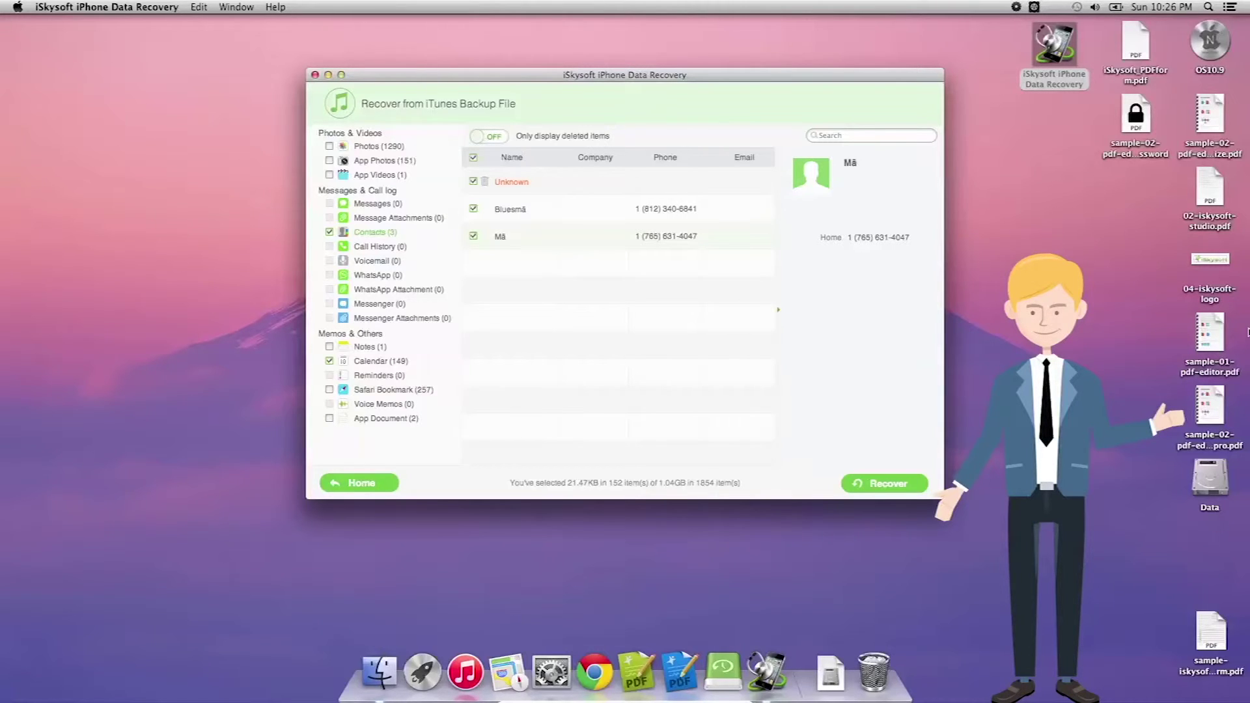
Recover the selected Contacts and Calendar data to the Mac and save it
click(890, 486)
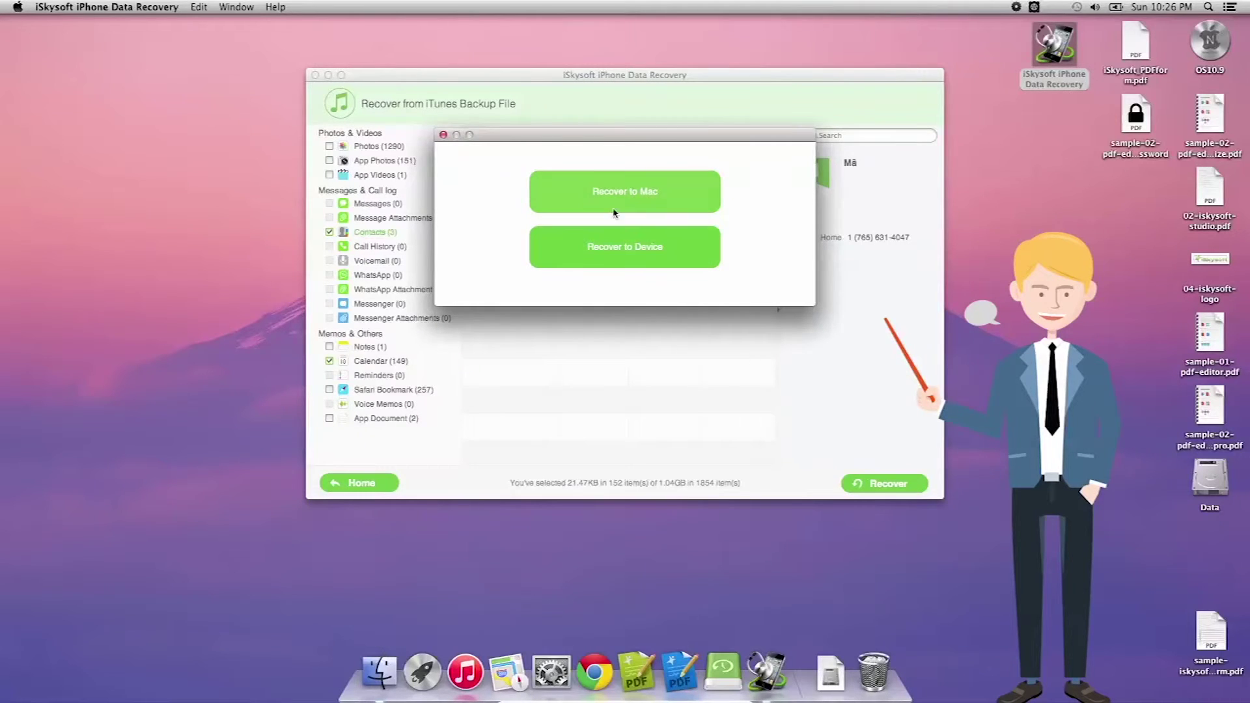
click(611, 197)
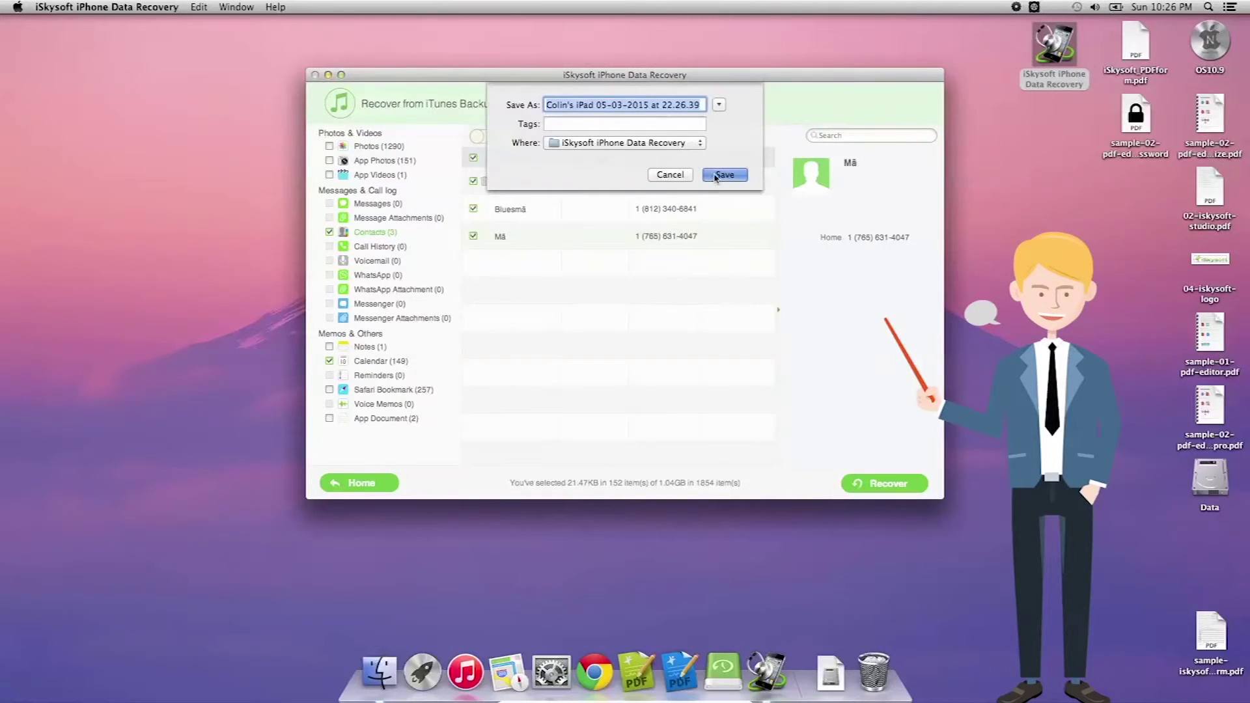
key(Return)
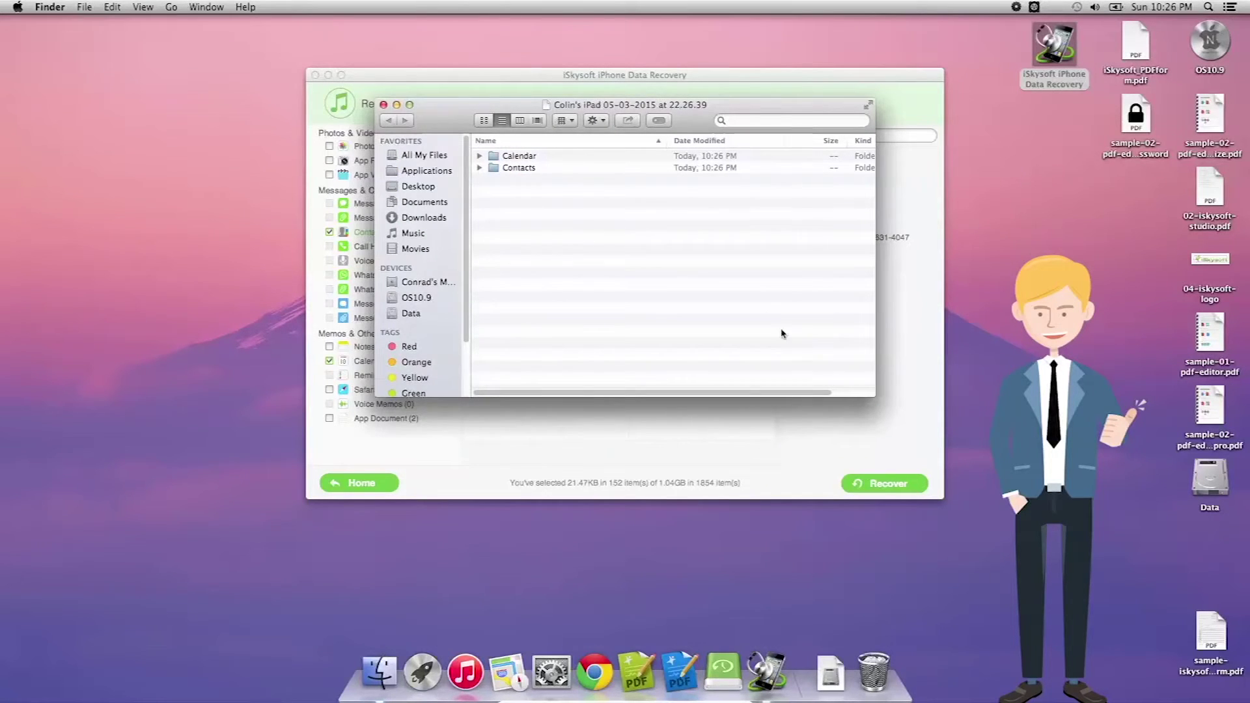
Expand the Calendar, Image and Contacts folders in Finder, selecting Calendar.html along the way
click(479, 156)
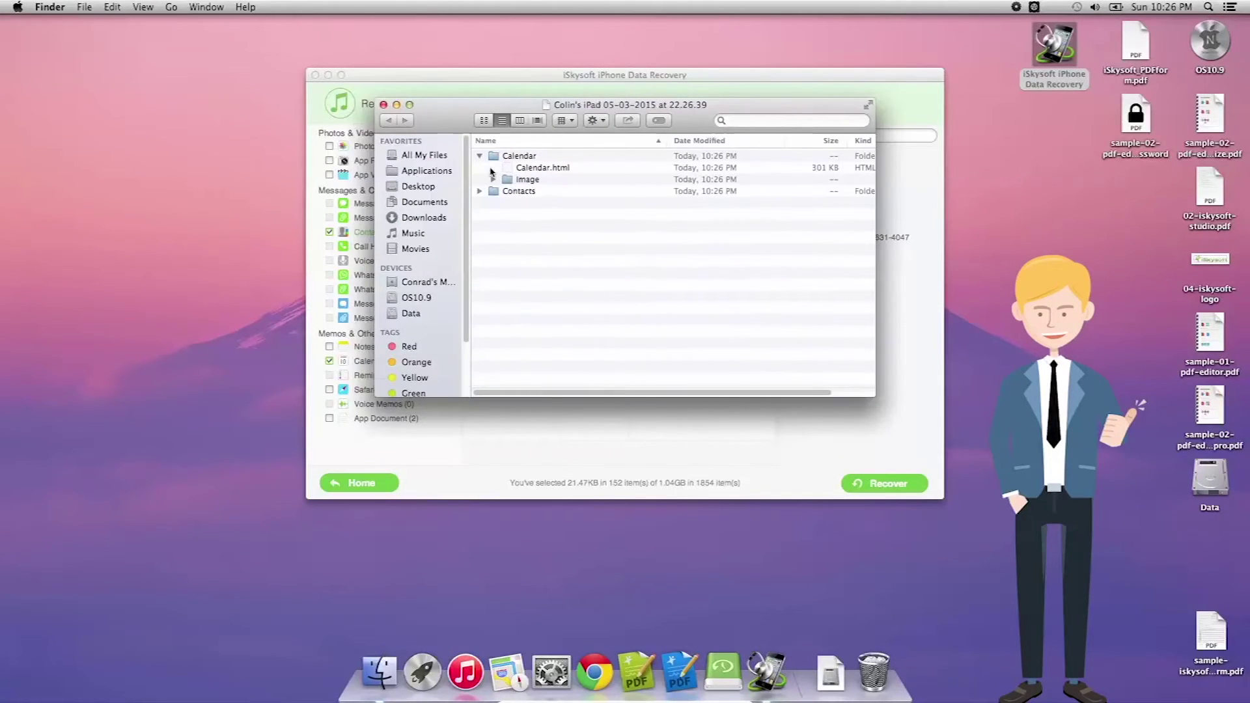
click(494, 180)
click(532, 168)
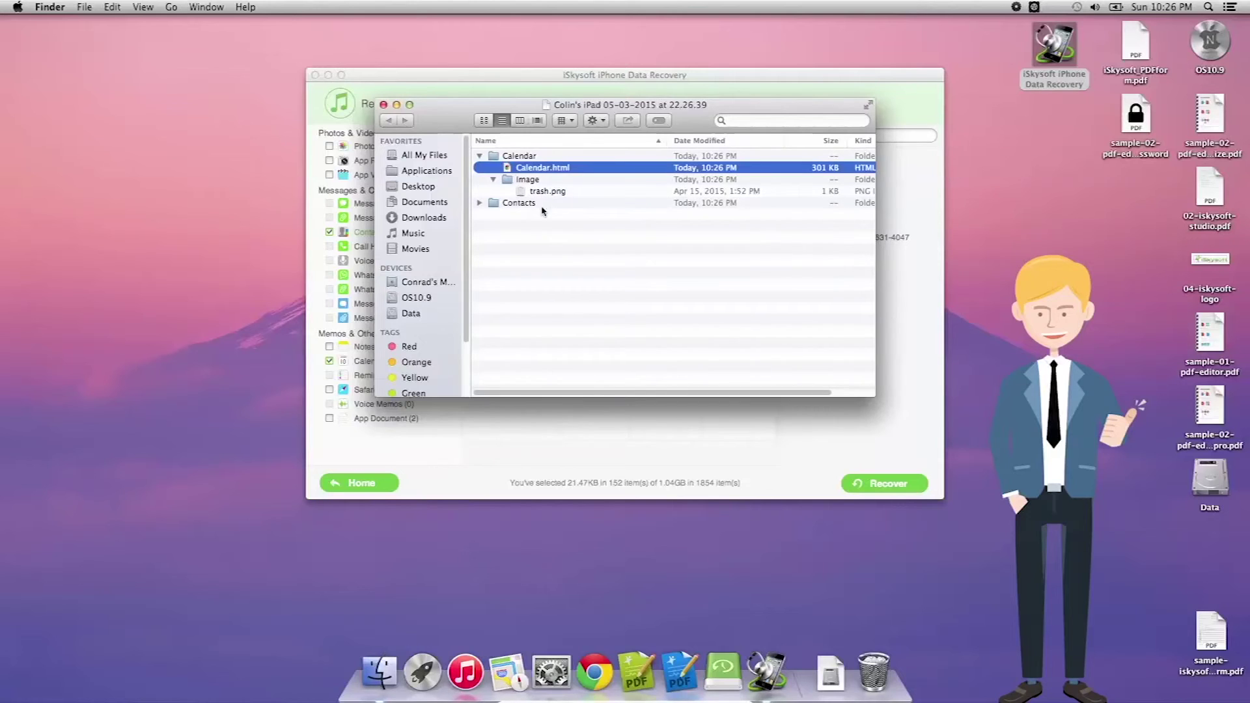
click(479, 204)
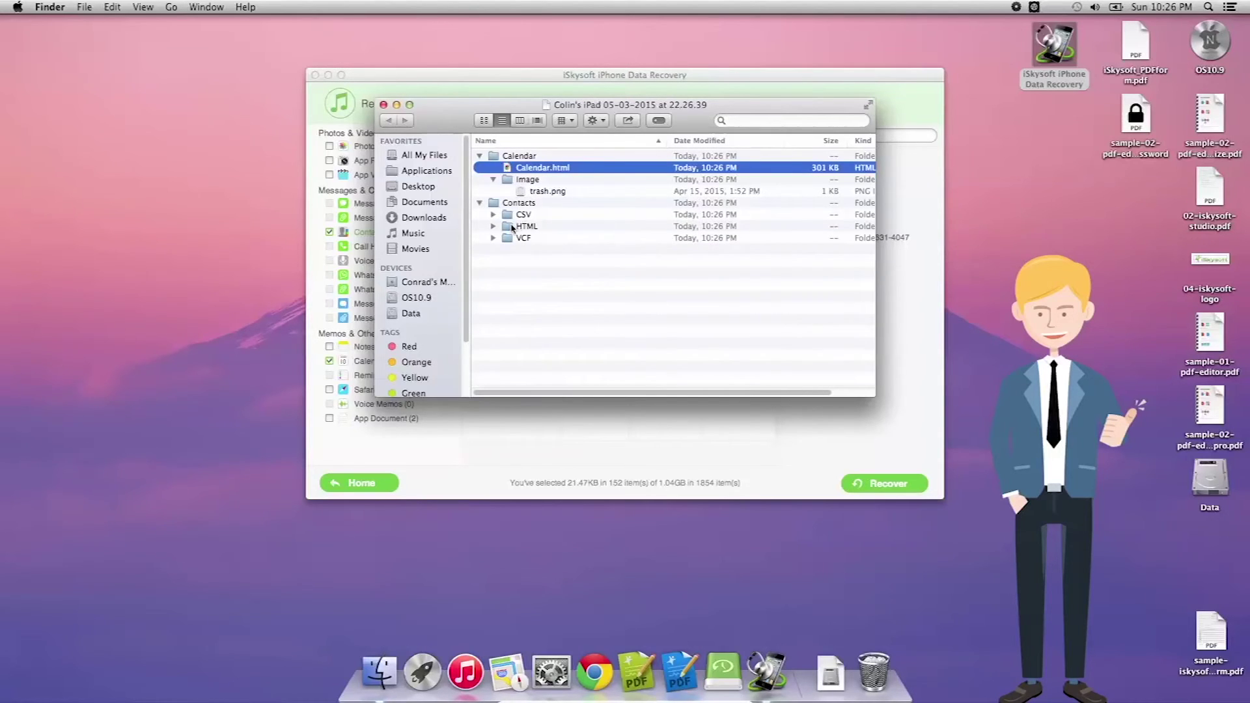